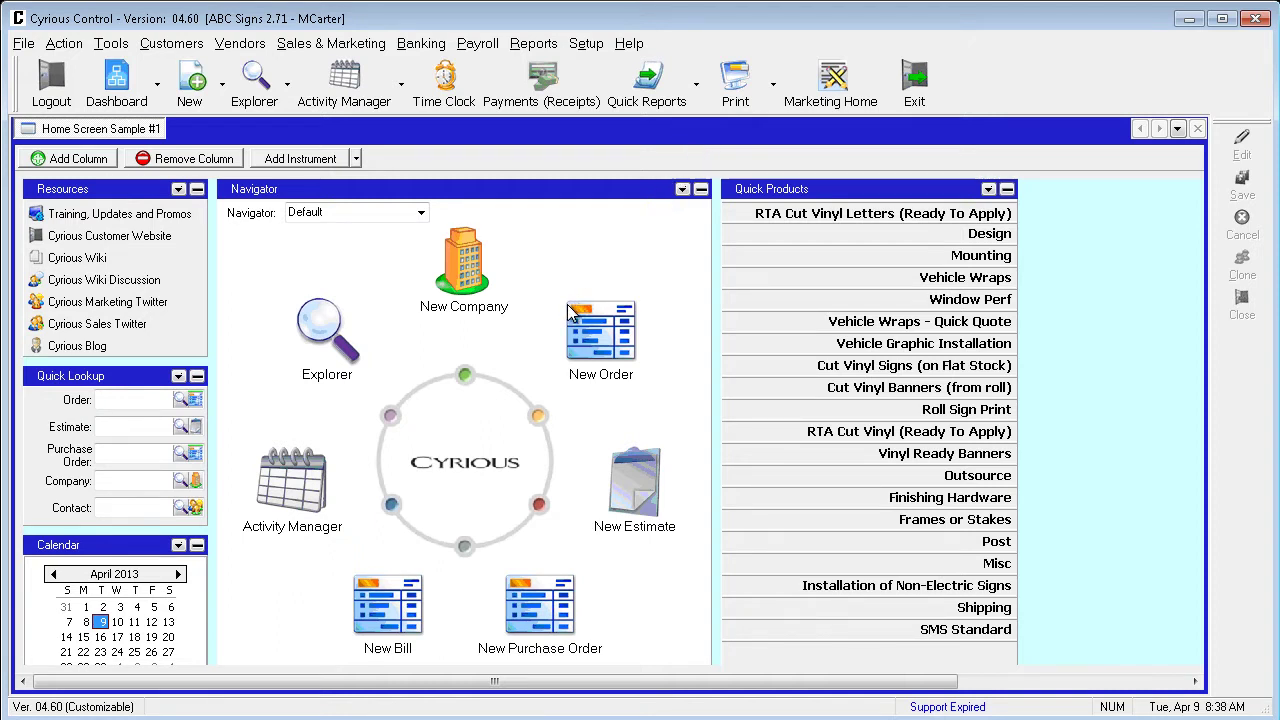
# Step: Explore the recurring orders and open the unassigned Sample Billboard order
pyautogui.click(290, 78)
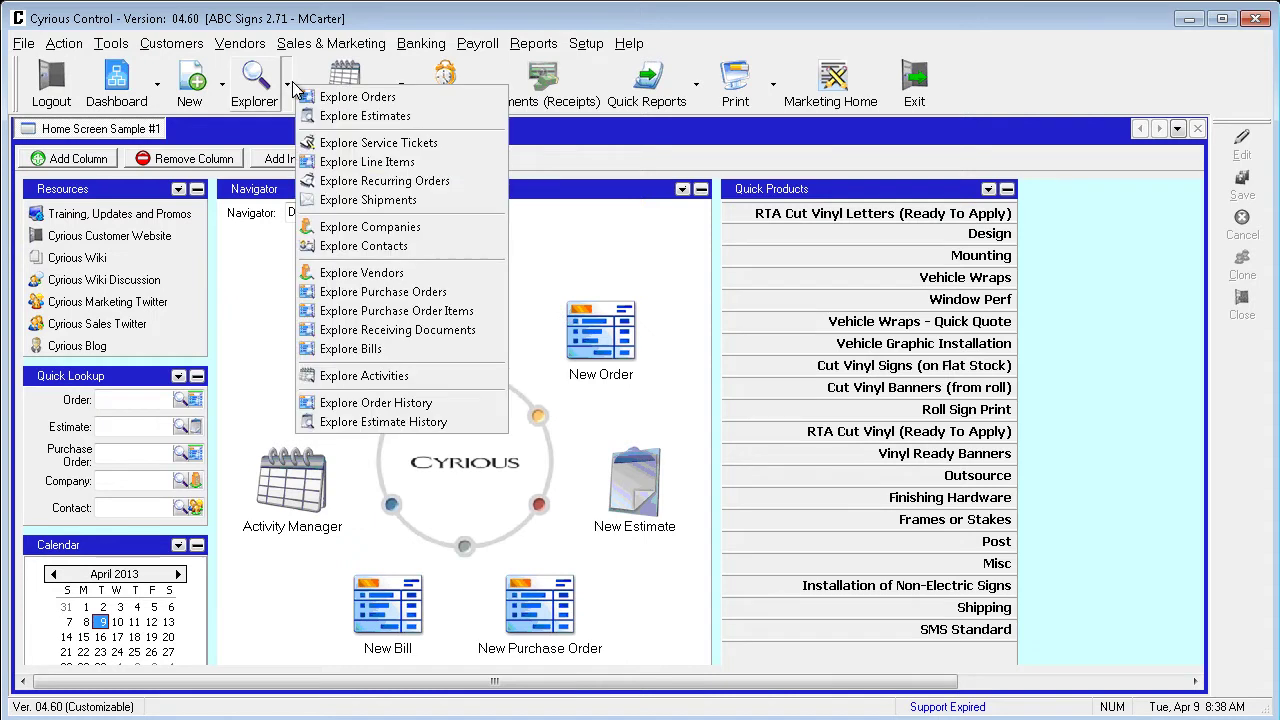
pyautogui.click(390, 185)
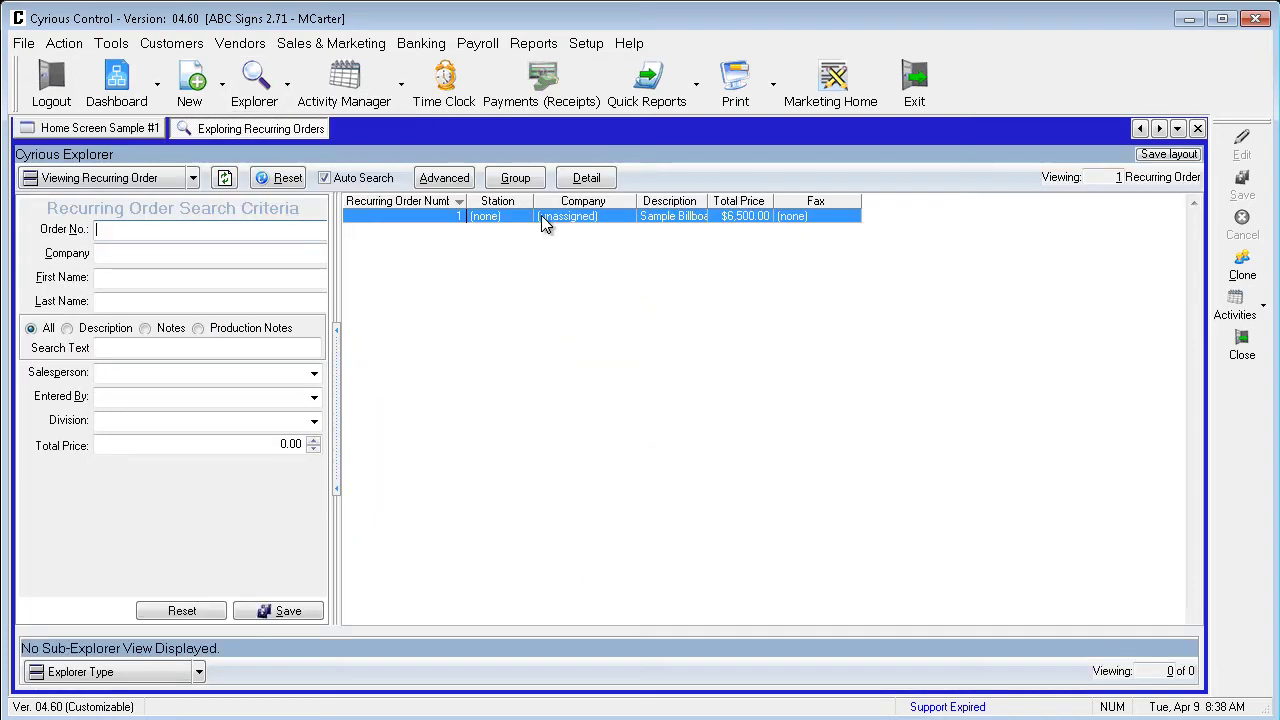
pyautogui.doubleClick(545, 218)
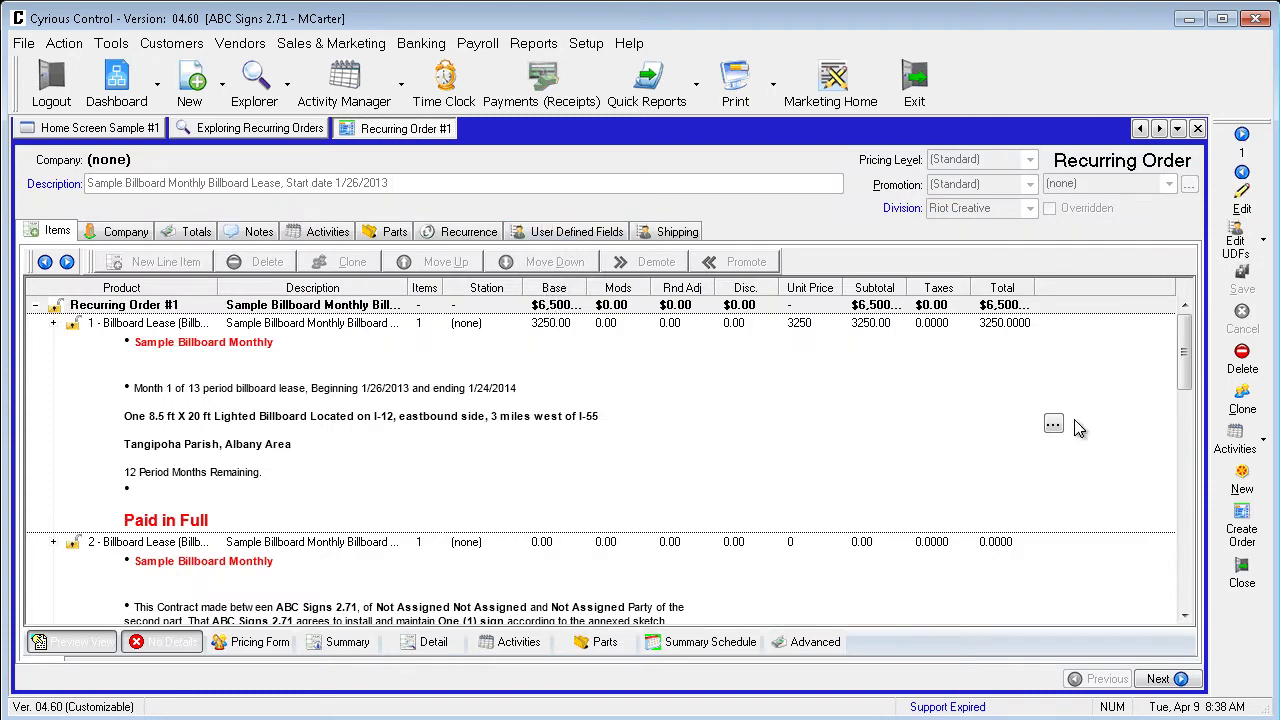
# Step: Examine the first Billboard Lease item's pricing form and the order's recurrence settings
pyautogui.click(1055, 424)
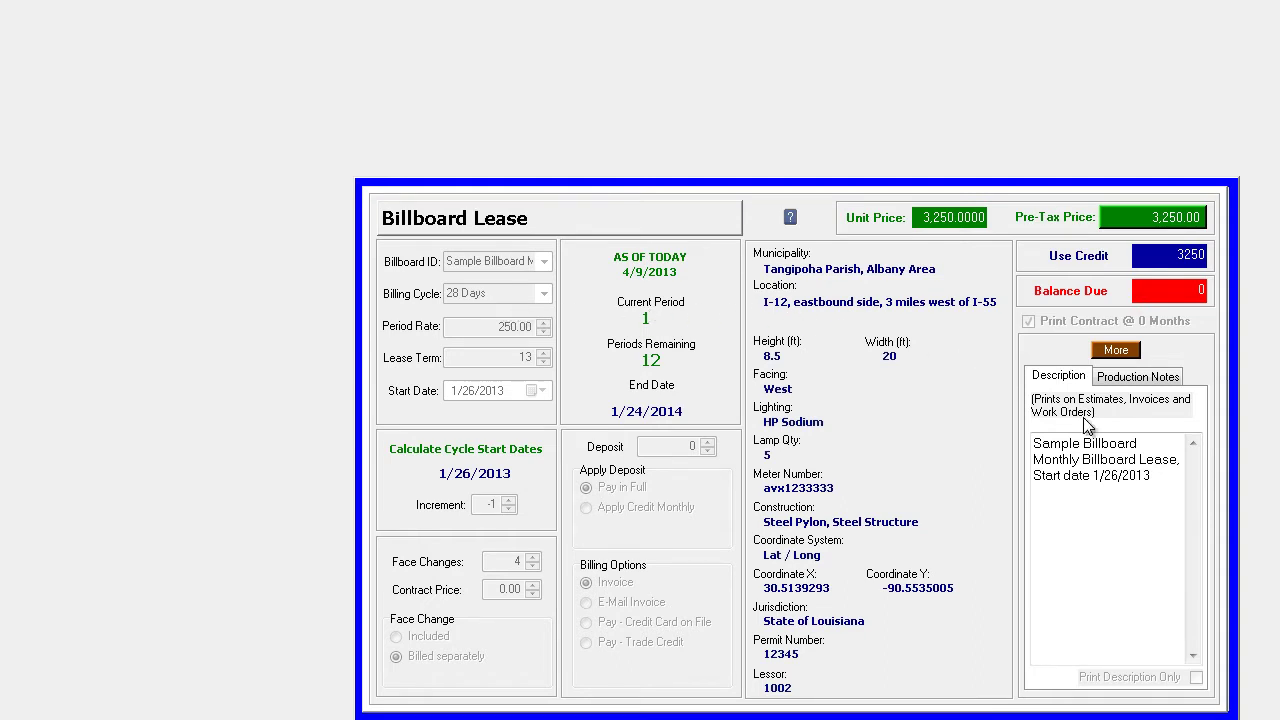
pyautogui.click(1170, 470)
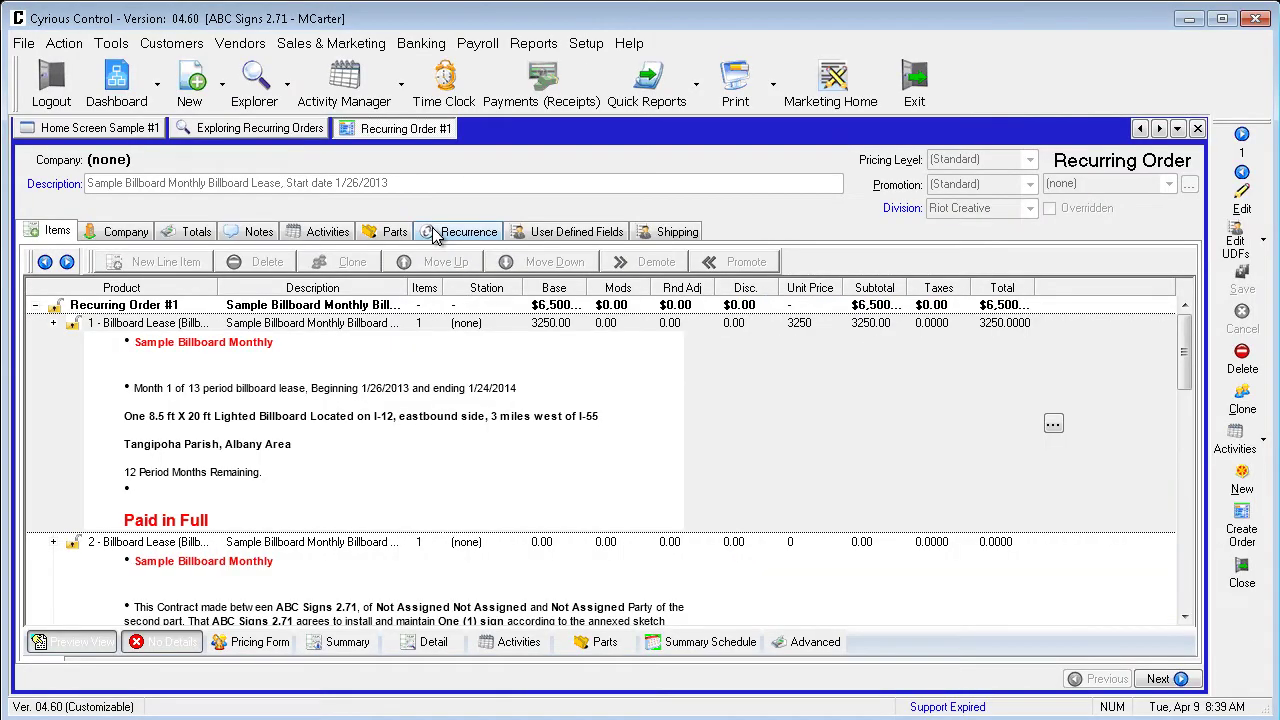
pyautogui.click(445, 232)
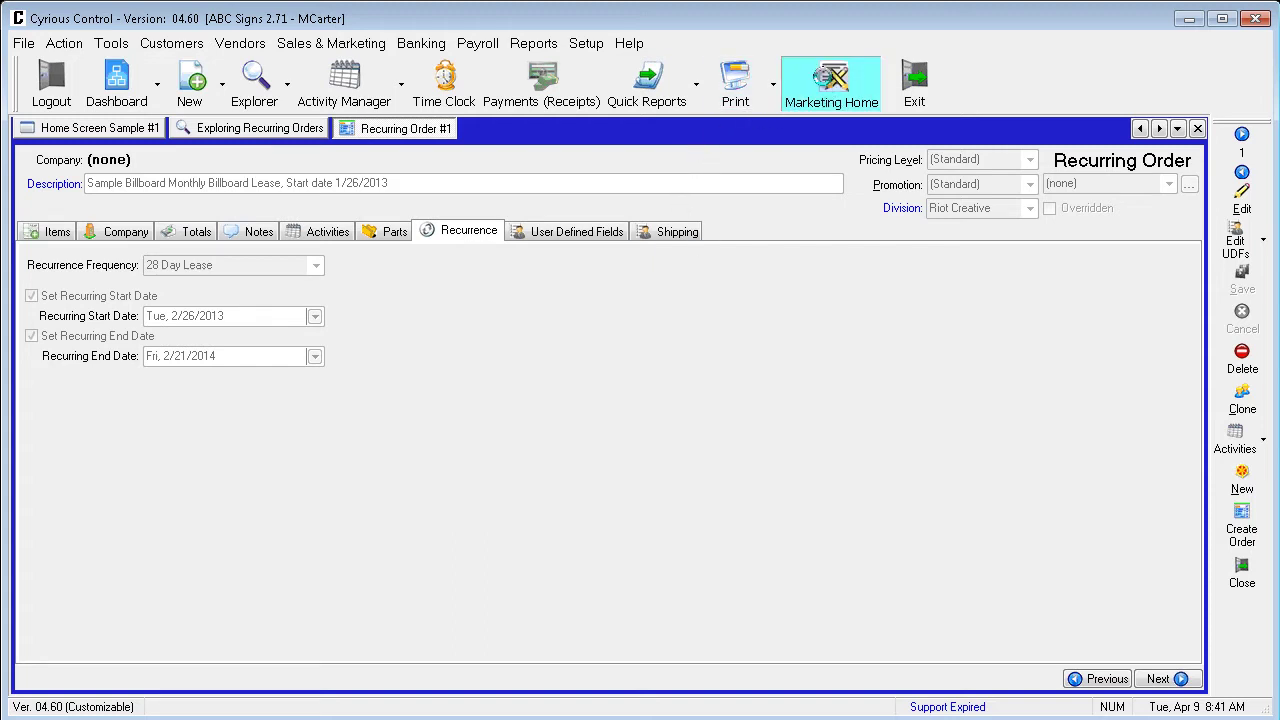
# Step: Run the order macro Billboard 28 day lease from the marketing home screen and dismiss its completion message
pyautogui.click(831, 82)
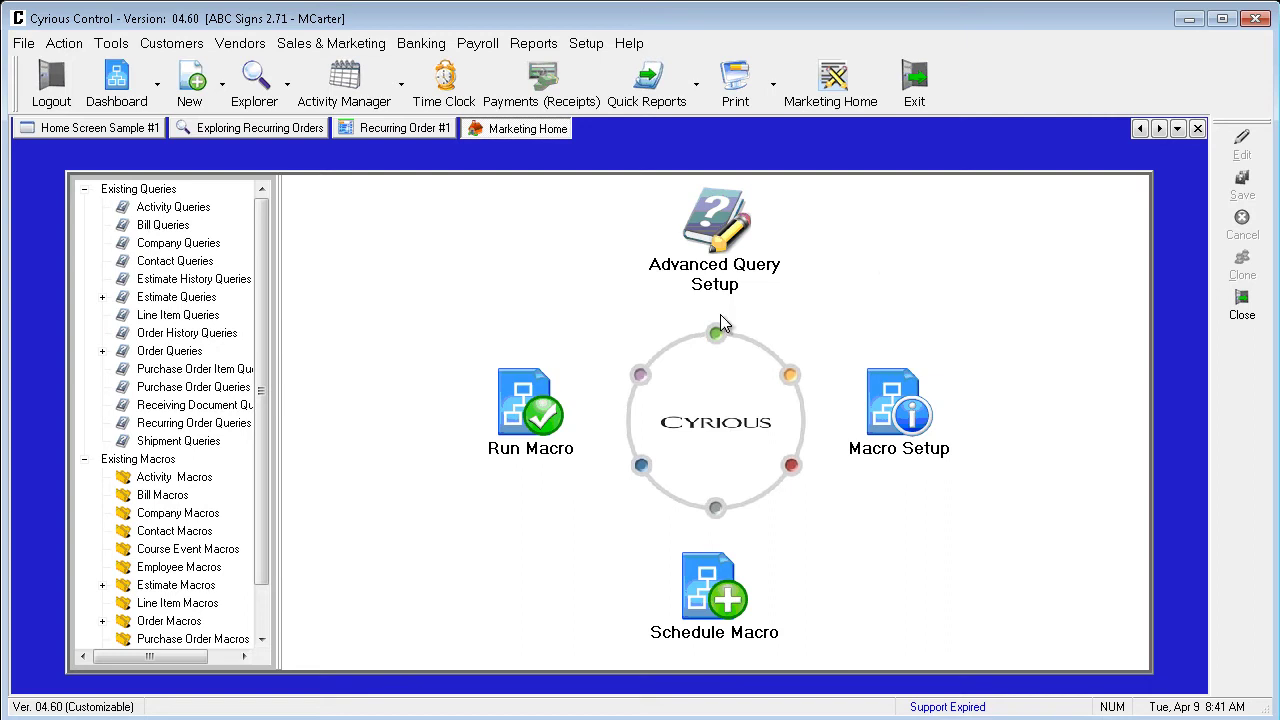
pyautogui.click(512, 418)
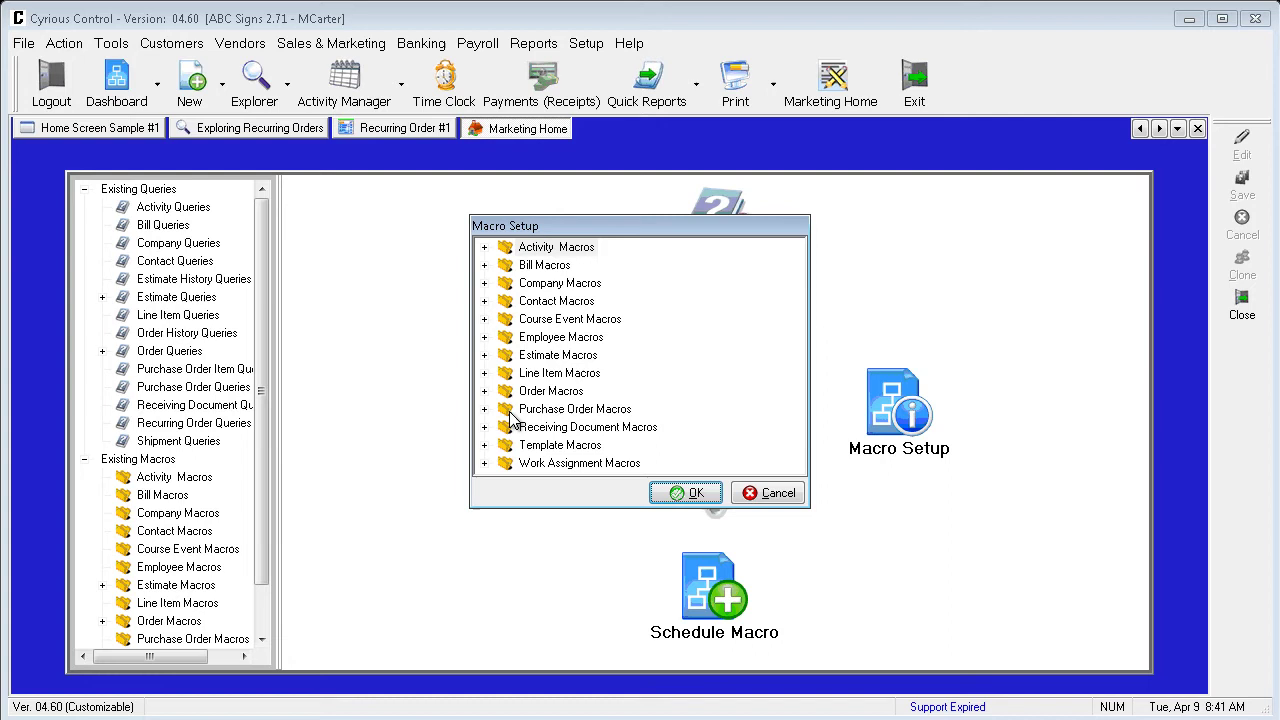
pyautogui.click(485, 392)
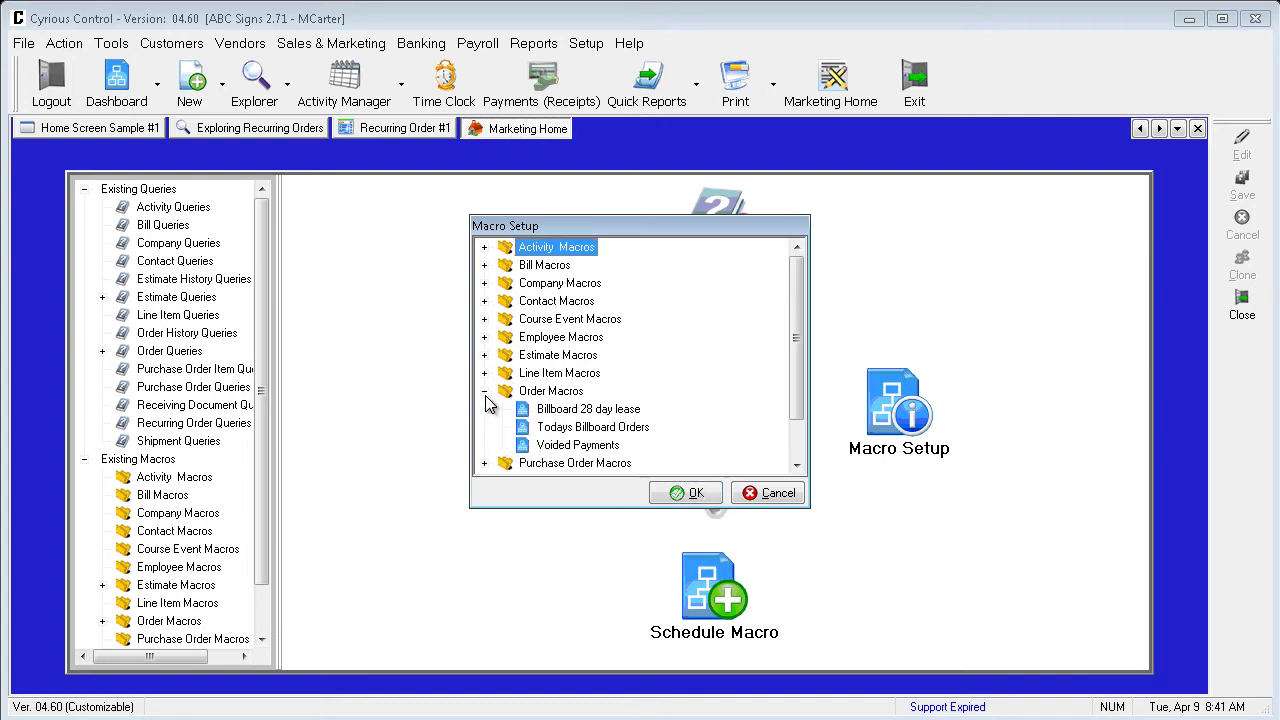
pyautogui.click(585, 409)
pyautogui.click(705, 497)
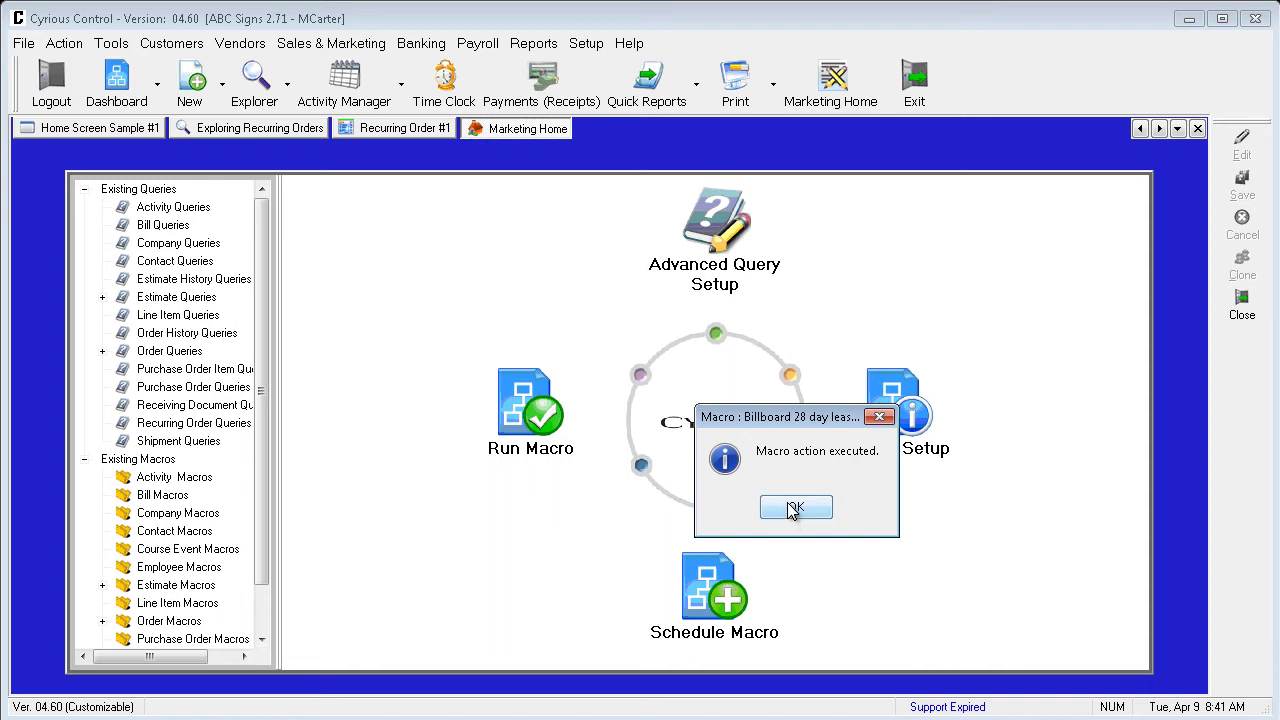
pyautogui.click(795, 508)
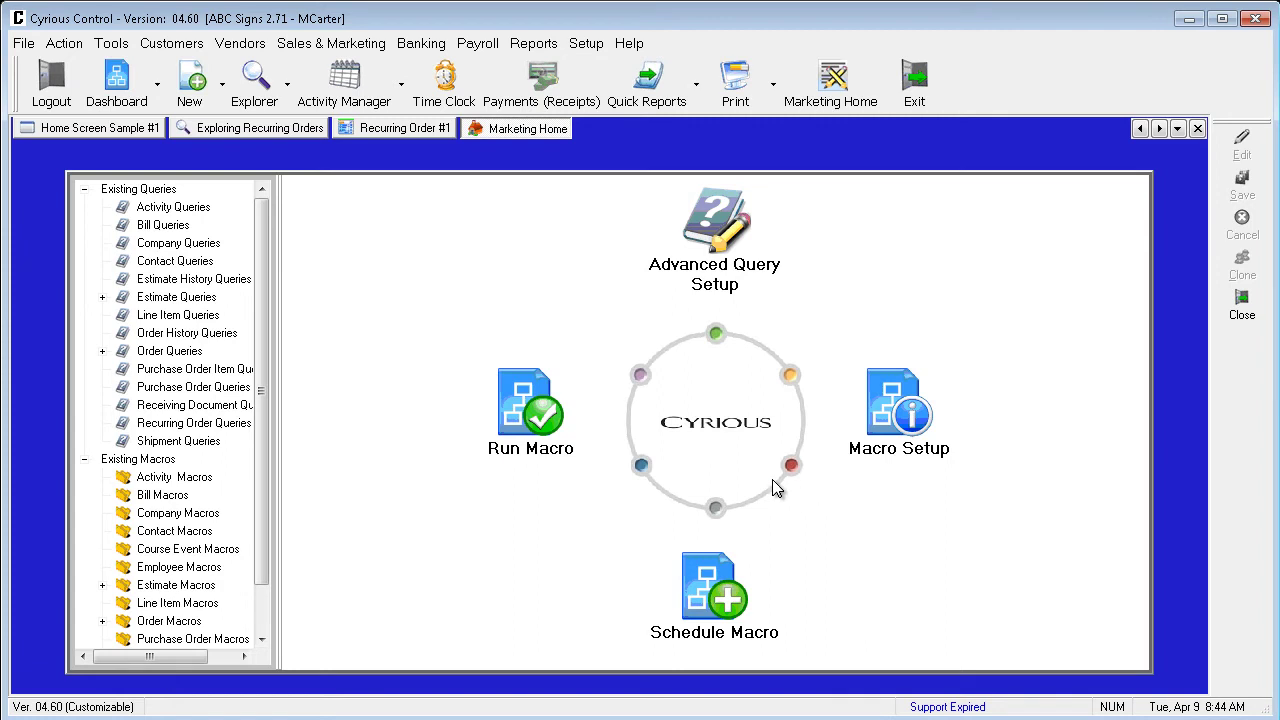
# Step: Open the macro setup and examine the description and trigger of the Billboard 28 day lease macro
pyautogui.click(935, 437)
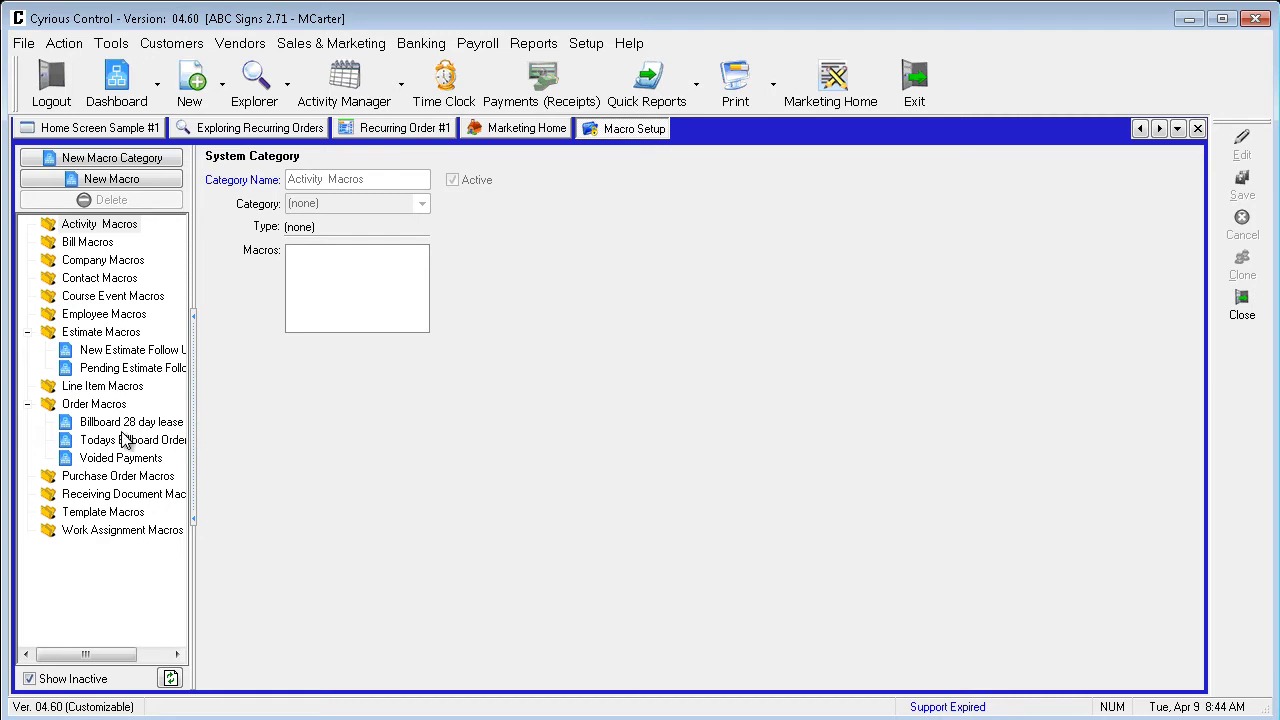
pyautogui.click(166, 425)
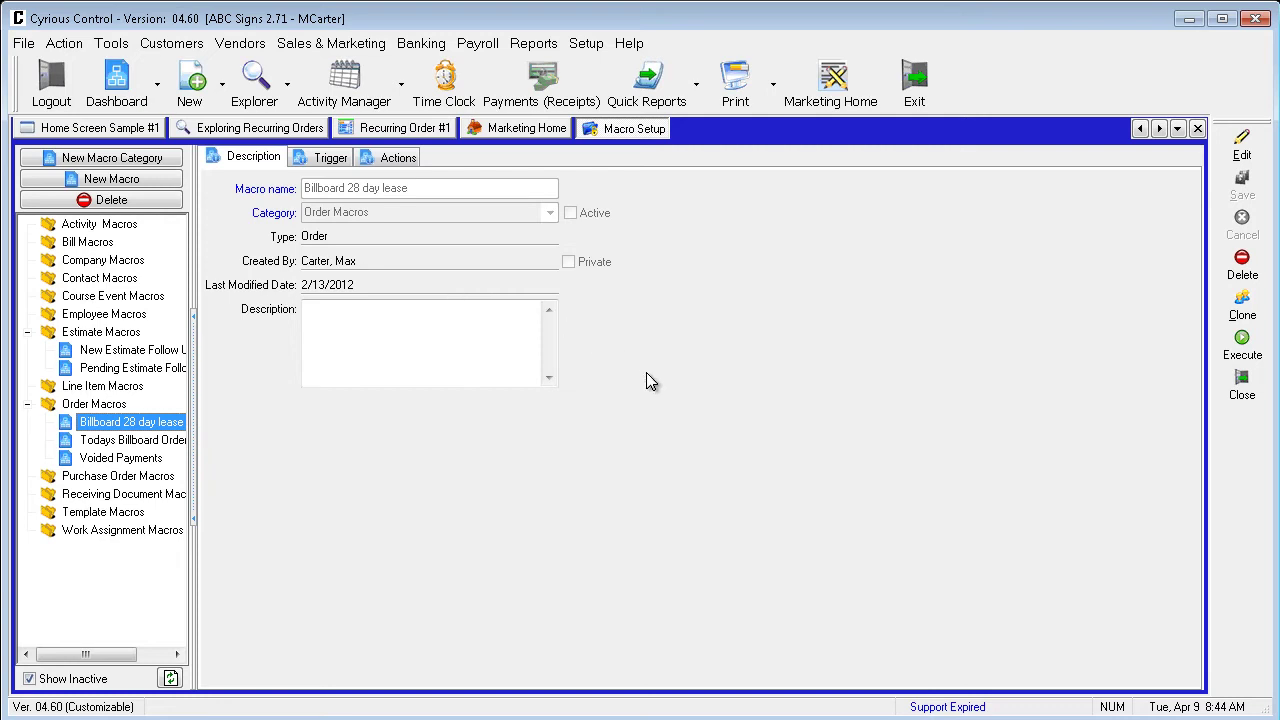
pyautogui.click(332, 159)
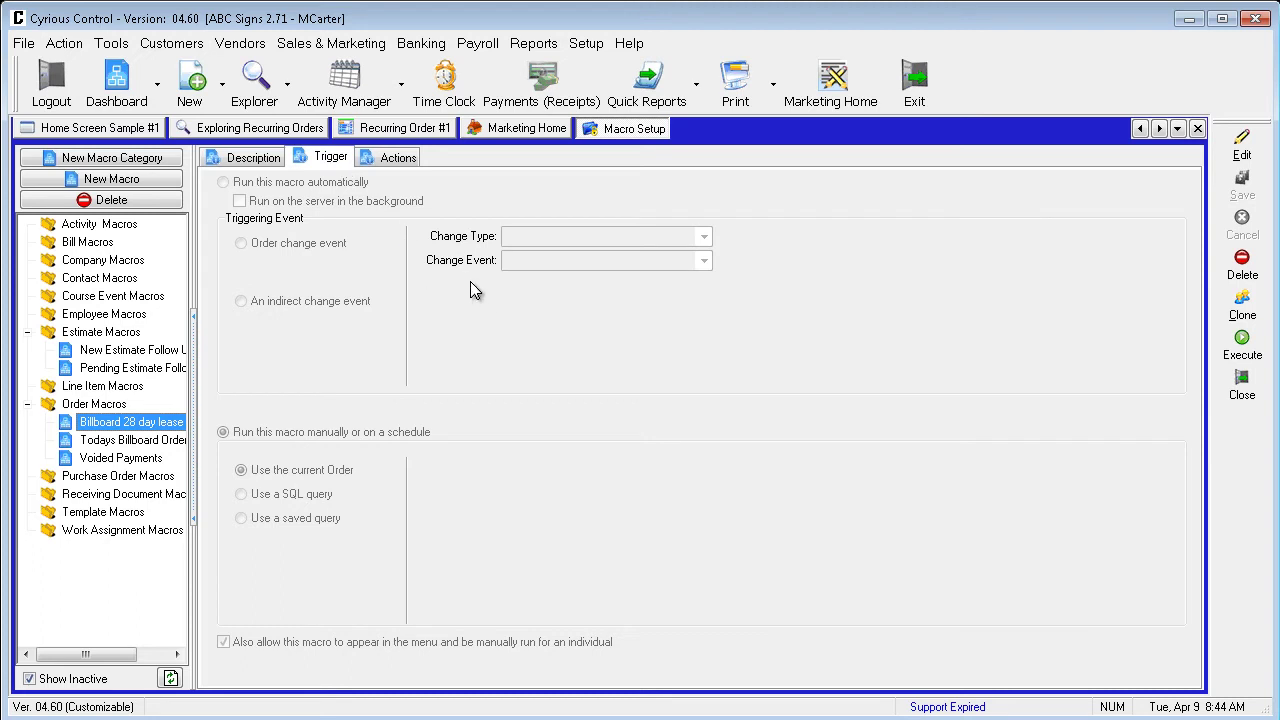
# Step: Review each action of the Billboard 28 day lease macro, from Prompt to Begin through Notify of Completion
pyautogui.click(398, 160)
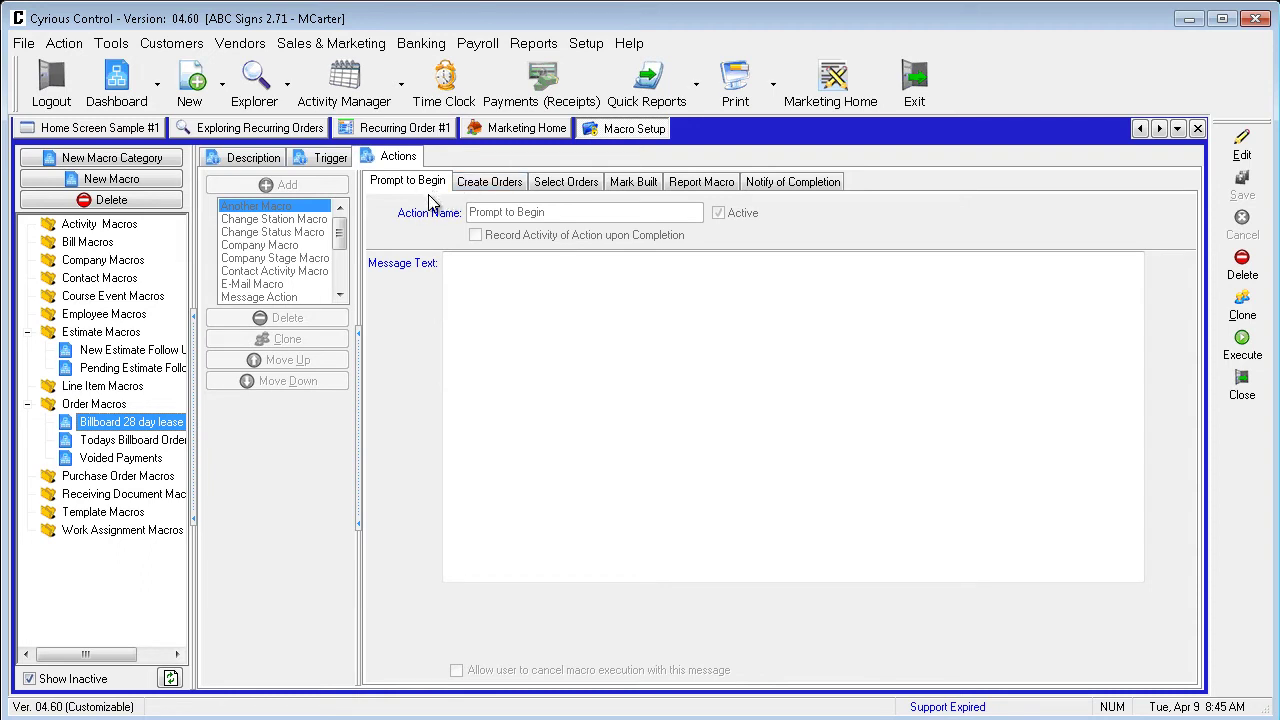
pyautogui.click(487, 186)
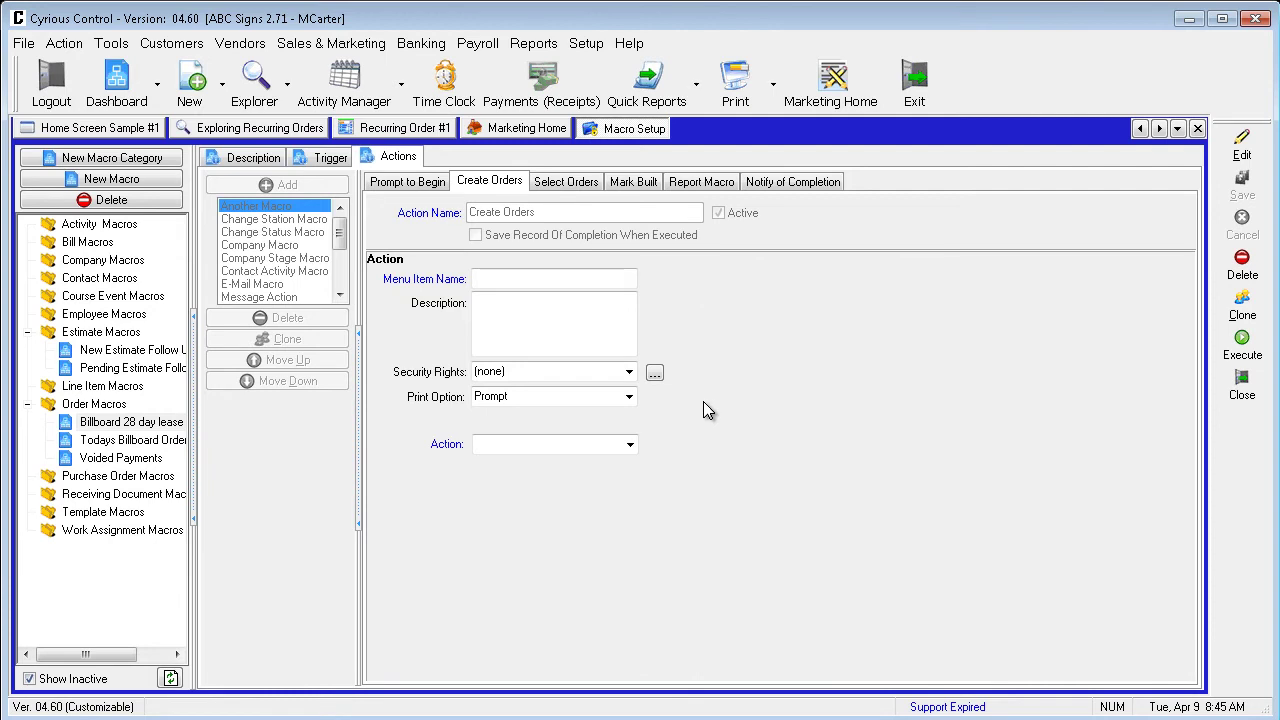
pyautogui.click(580, 183)
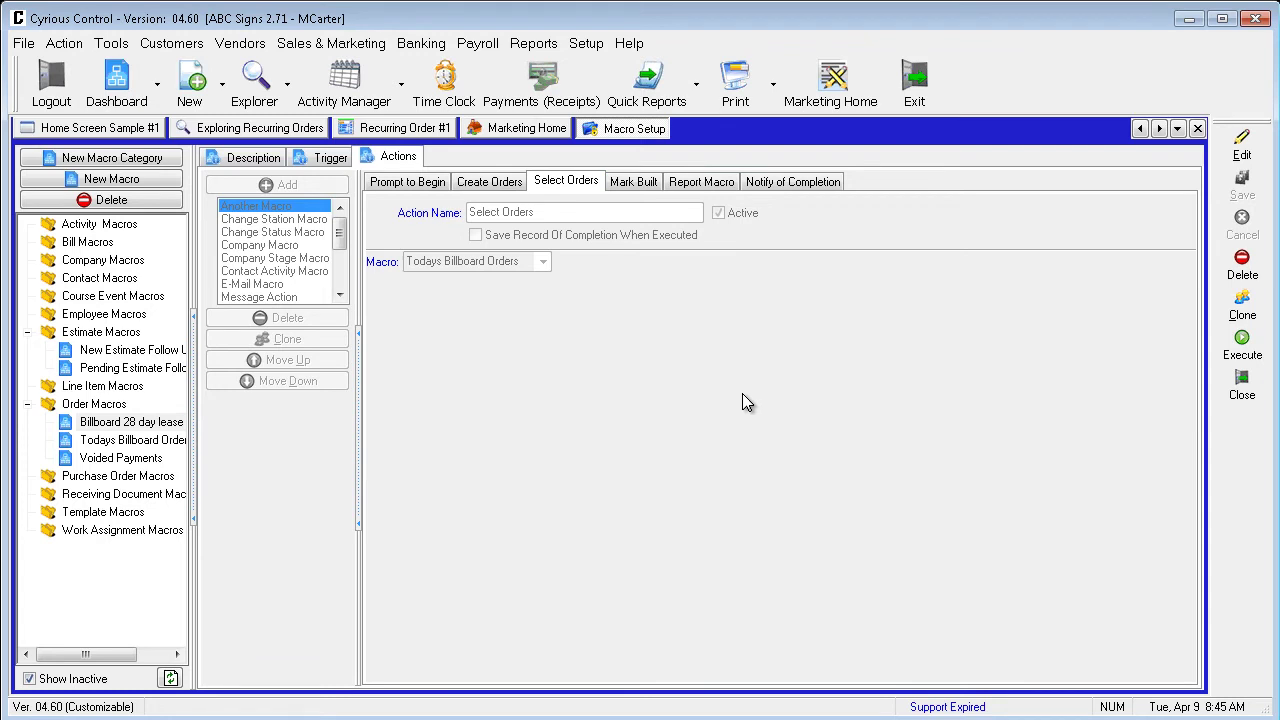
pyautogui.click(633, 182)
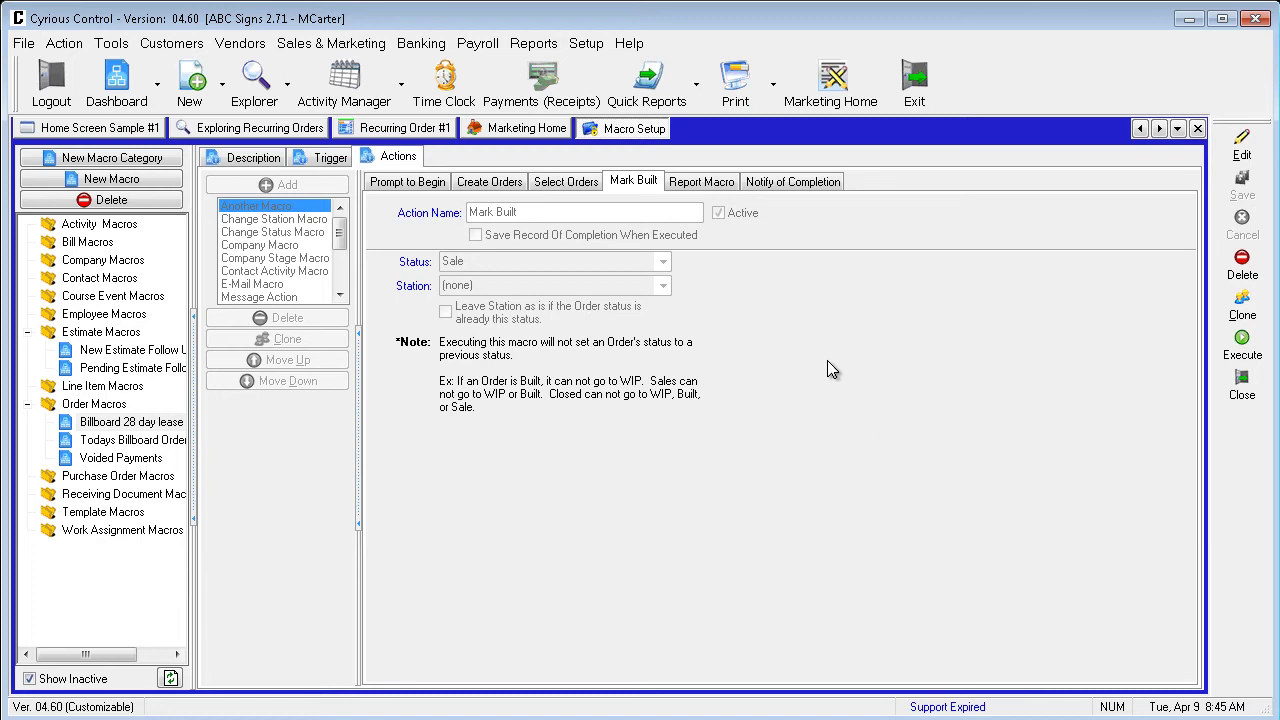
pyautogui.click(678, 184)
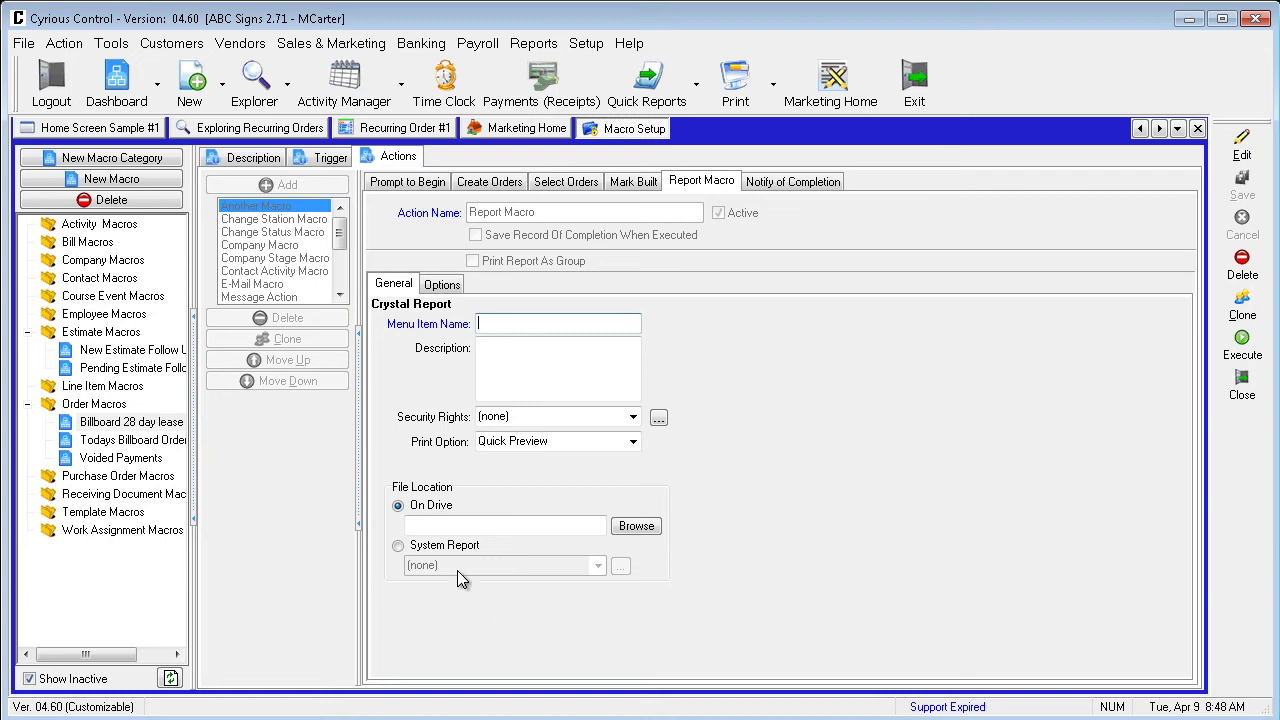
pyautogui.click(791, 181)
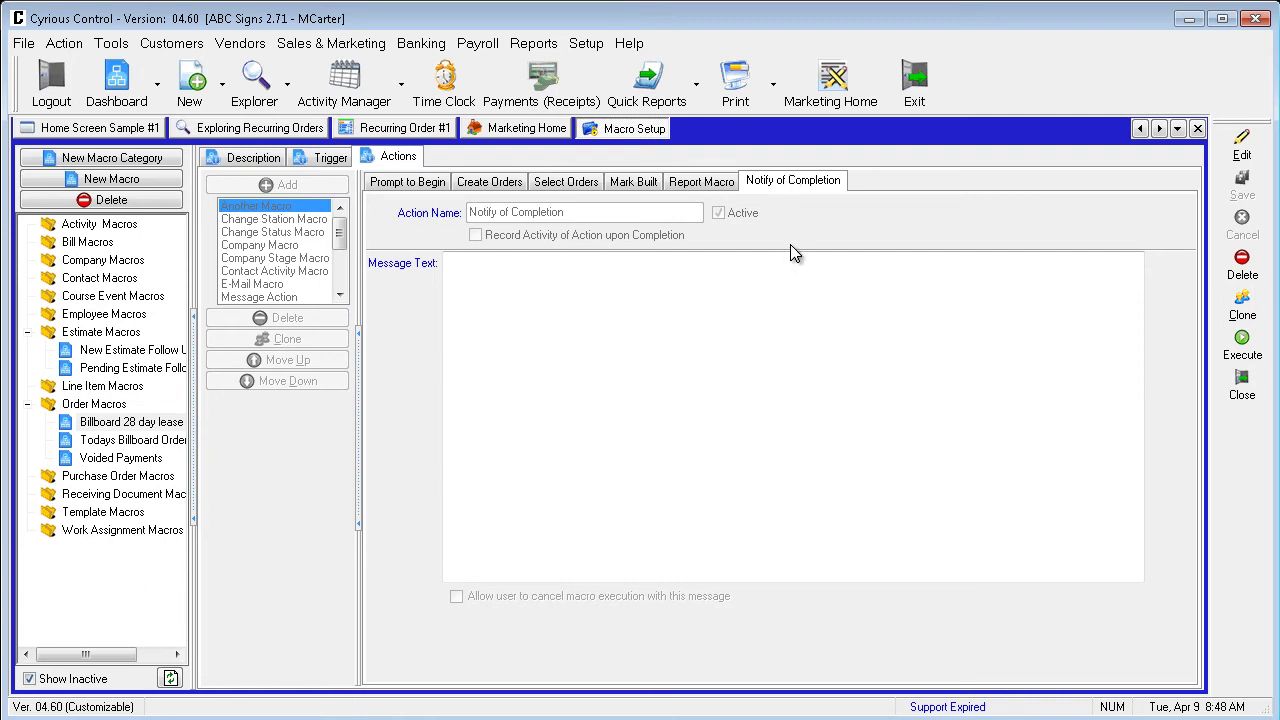
# Step: Check which macro the Select Orders action calls, and examine the trigger of the Todays Billboard Orders macro
pyautogui.click(549, 189)
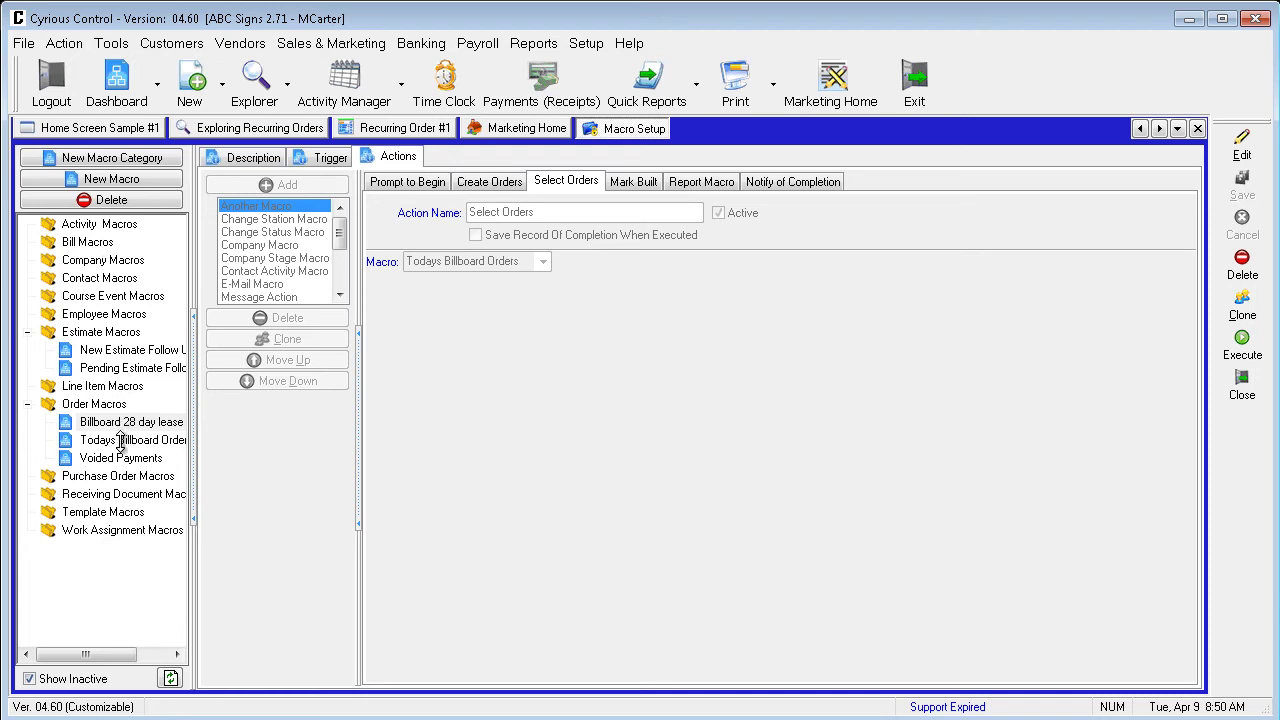
pyautogui.click(121, 441)
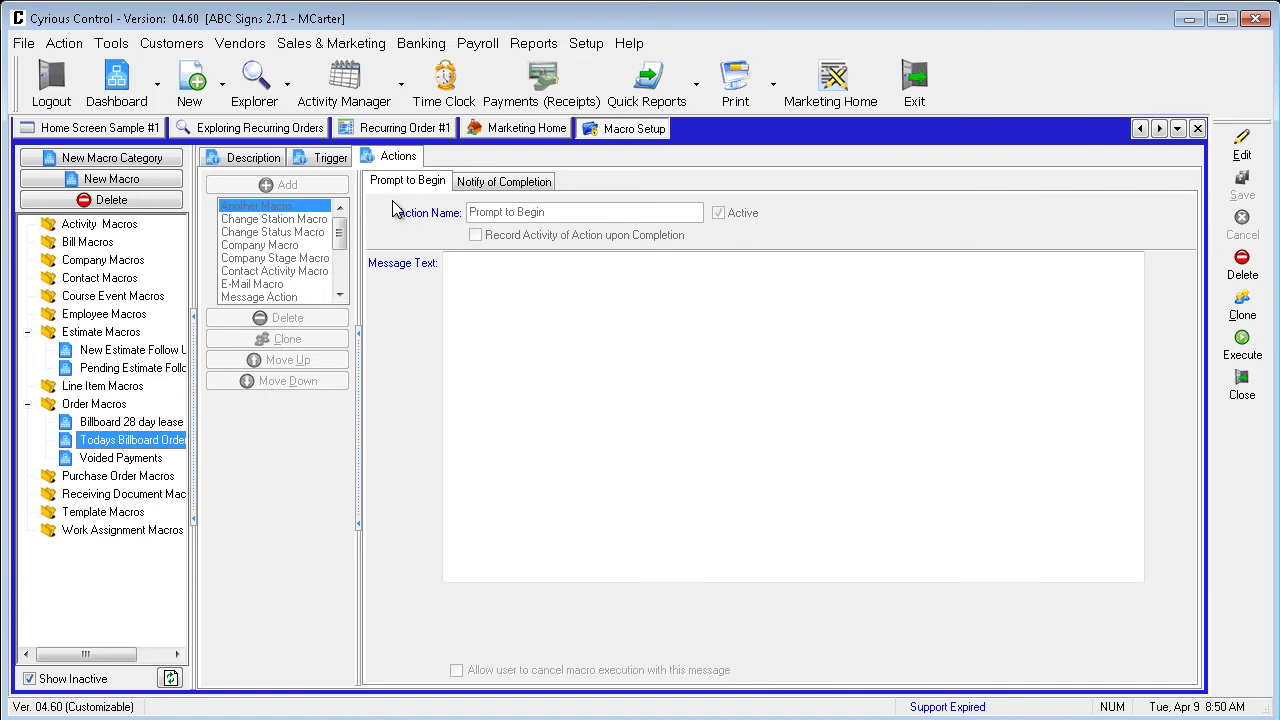
pyautogui.click(334, 158)
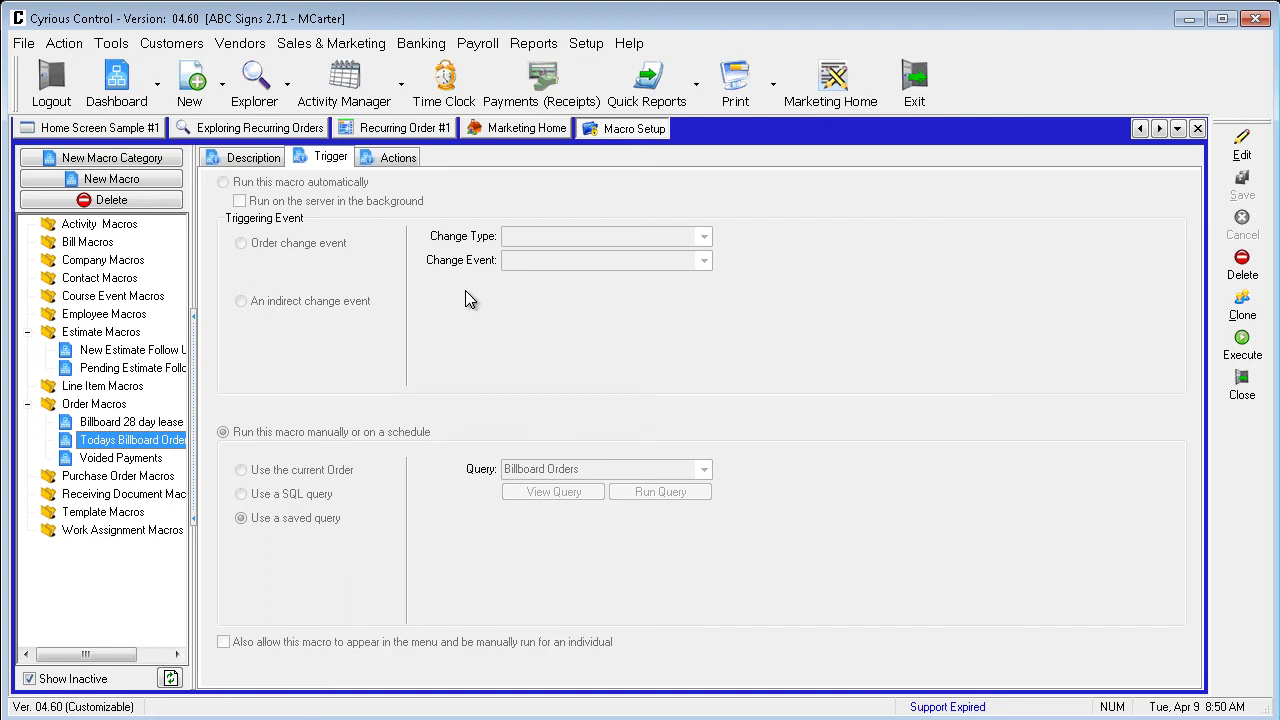
# Step: Open the Billboard Orders query in the advanced query setup and examine its conditions
pyautogui.click(527, 128)
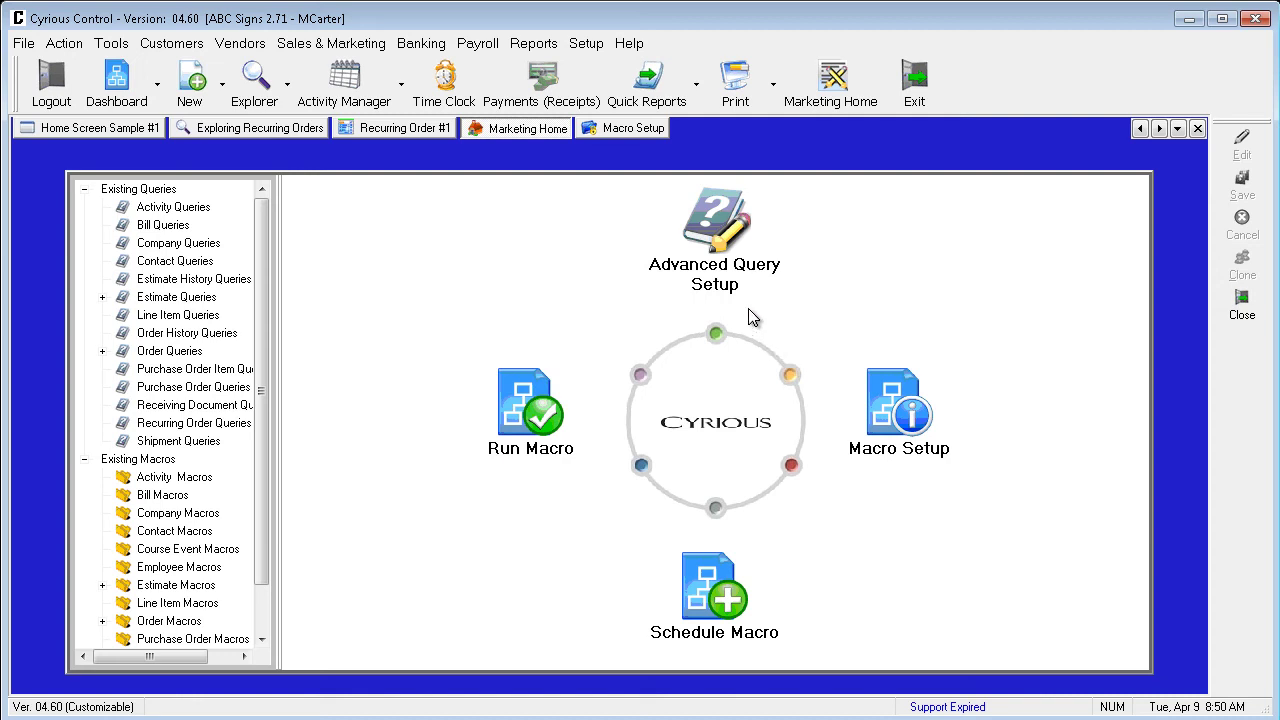
pyautogui.click(710, 240)
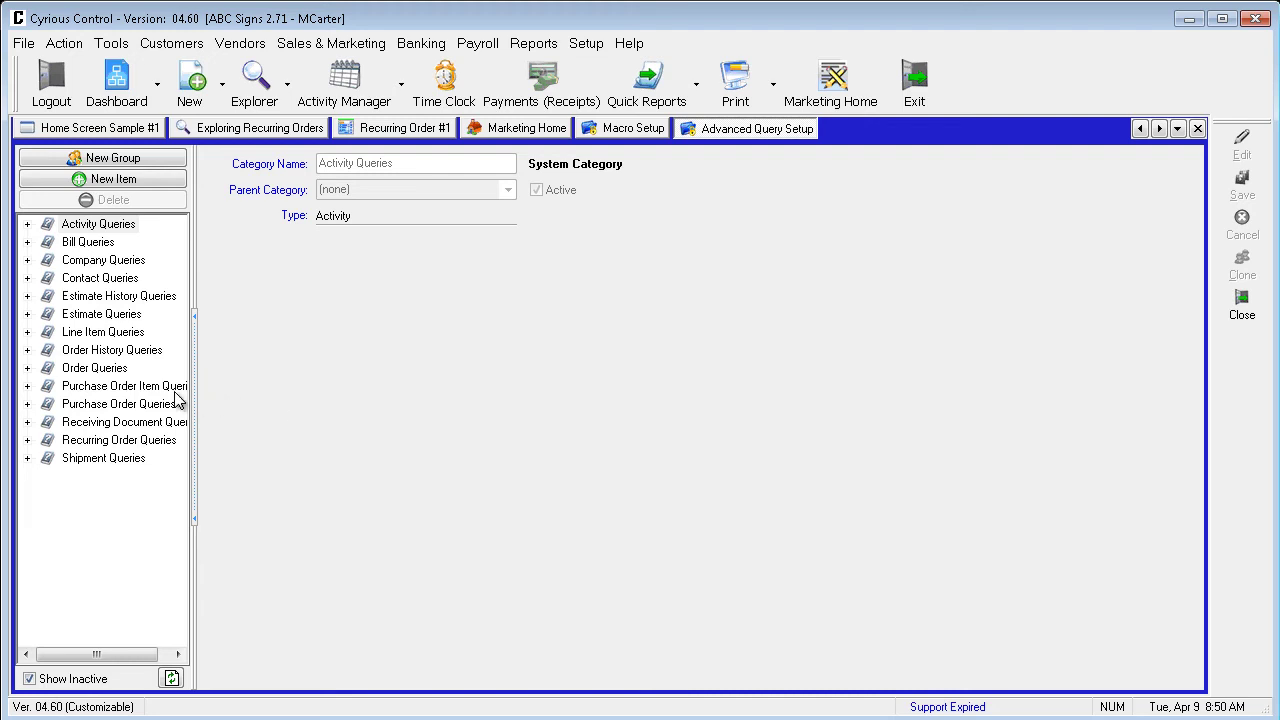
pyautogui.click(27, 368)
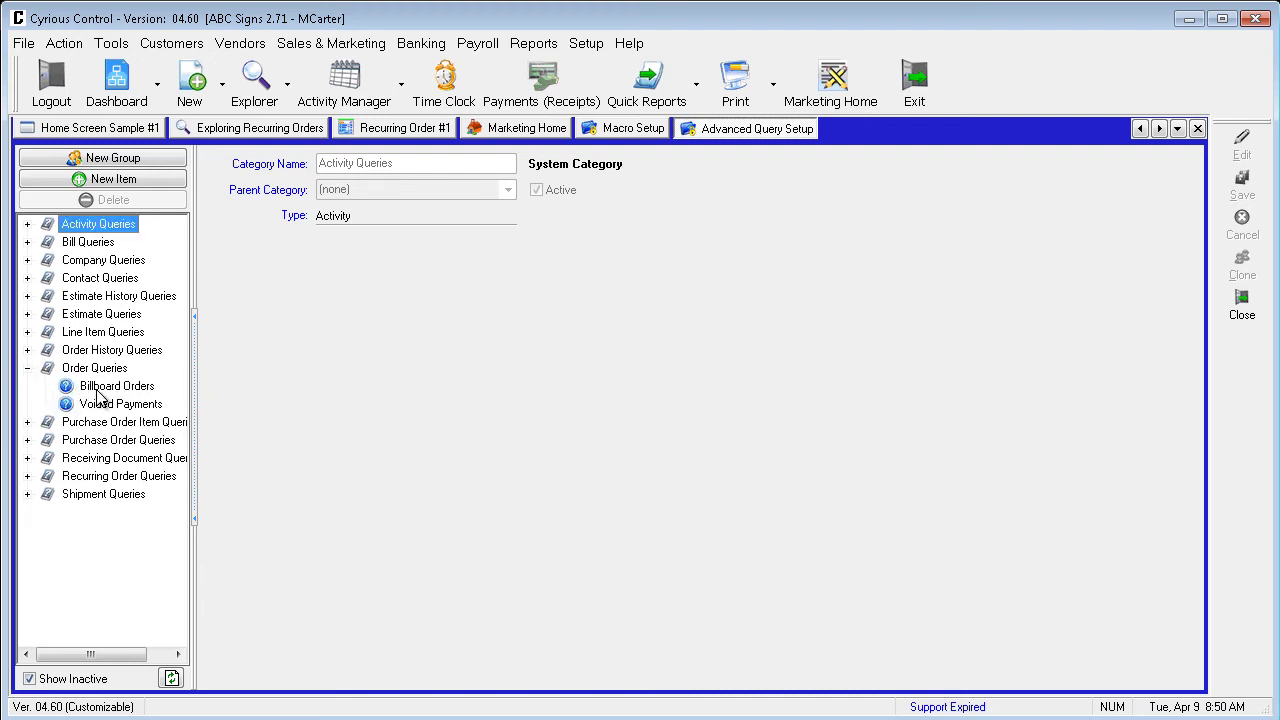
pyautogui.click(98, 389)
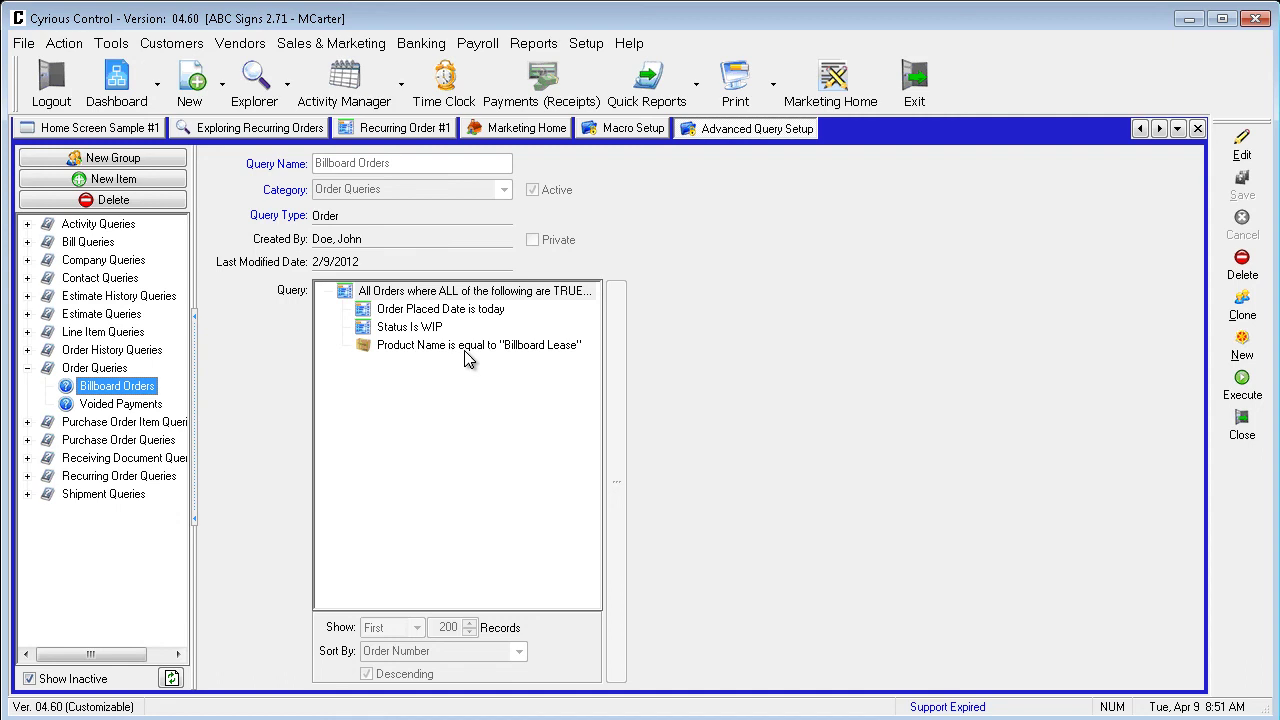
# Step: Clone the Billboard 28 day lease macro, name the copy Monthly Billboard Lease, and save it
pyautogui.click(641, 130)
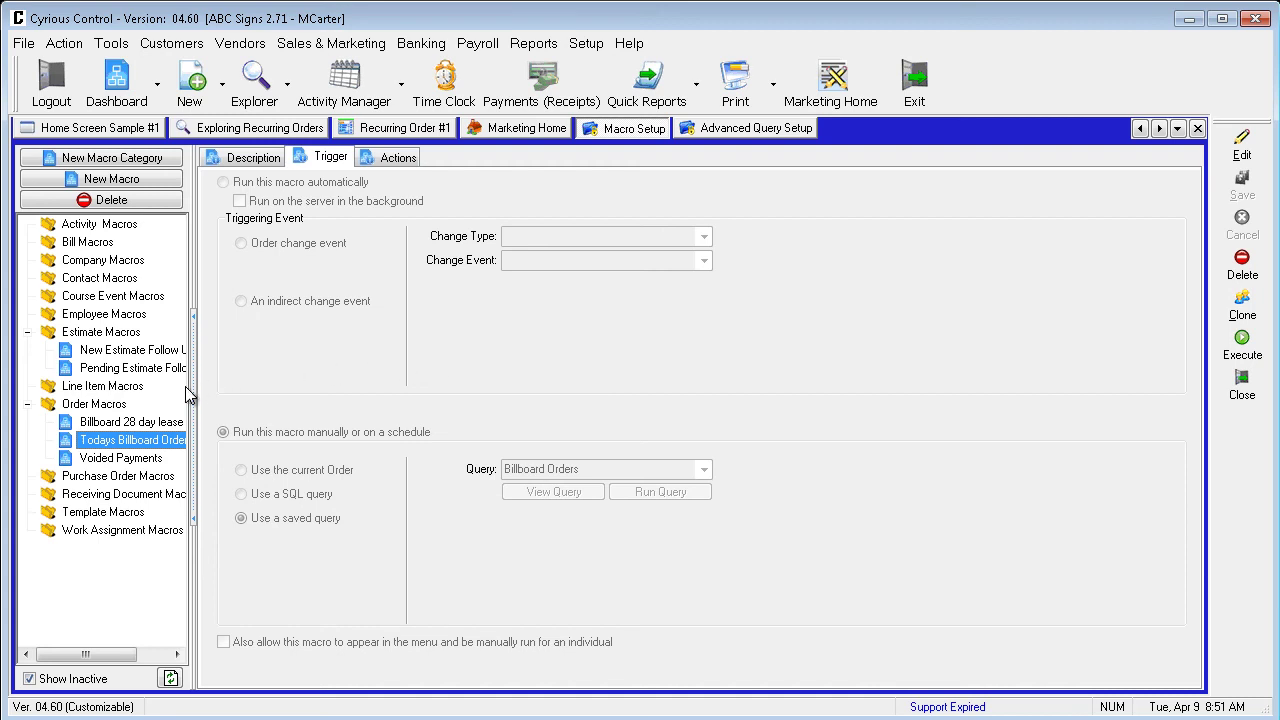
pyautogui.click(112, 424)
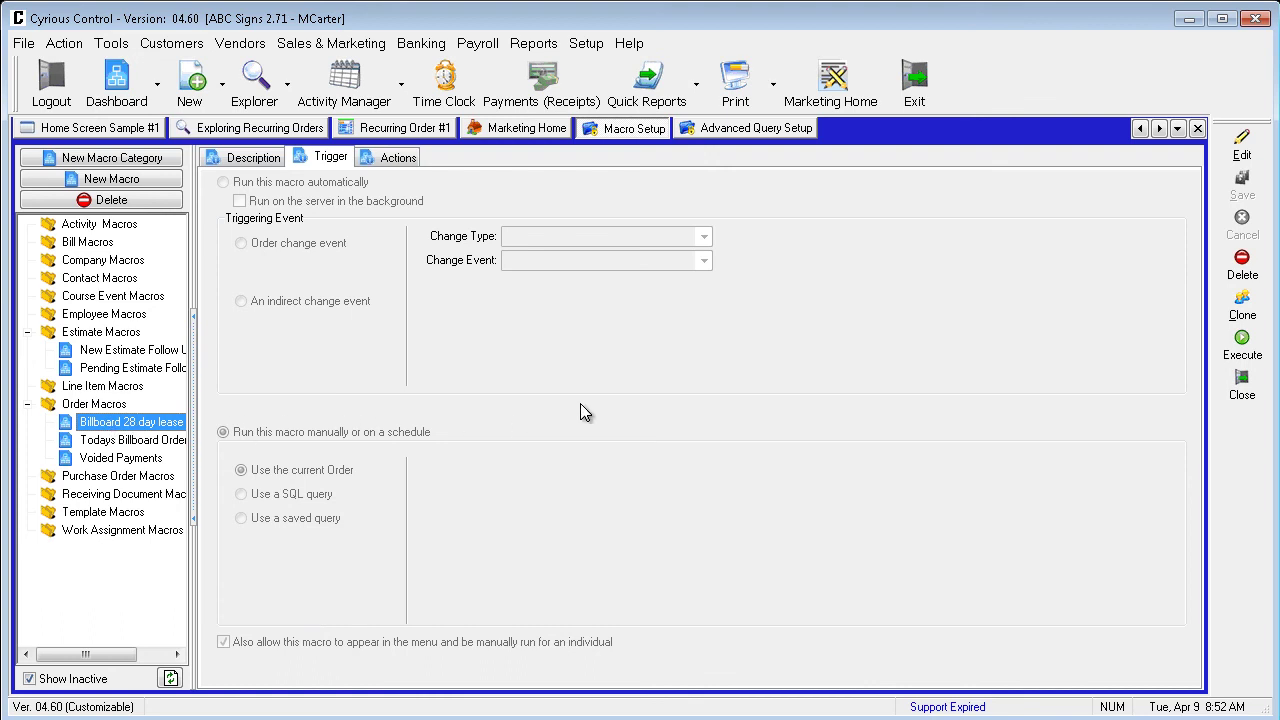
pyautogui.click(1245, 310)
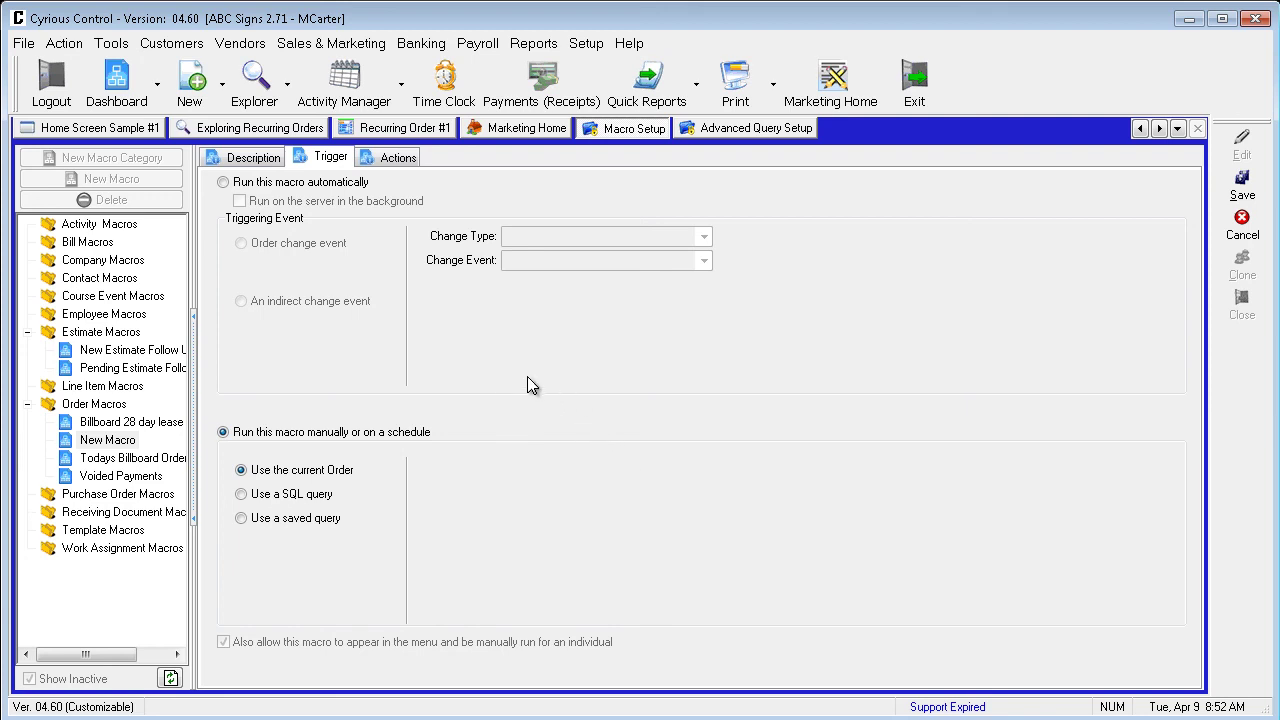
pyautogui.click(254, 157)
pyautogui.write('Monthl')
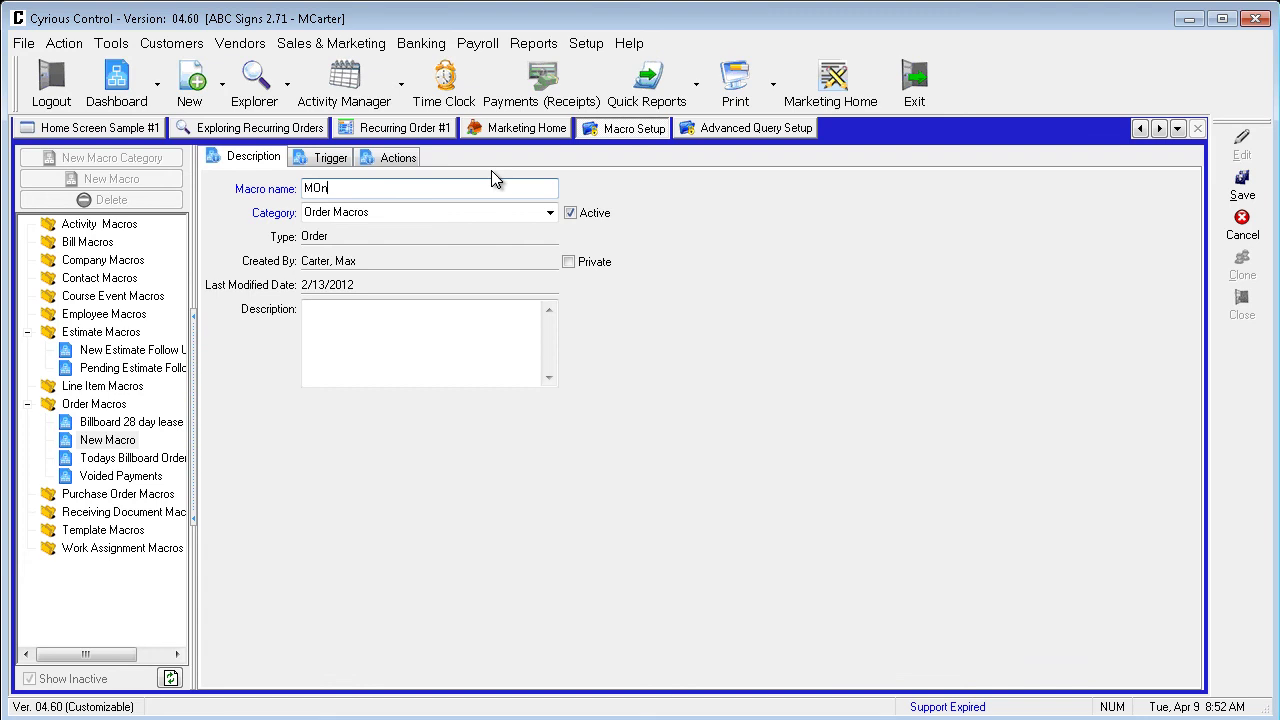
pyautogui.write('y Billboard Lease')
pyautogui.doubleClick(445, 196)
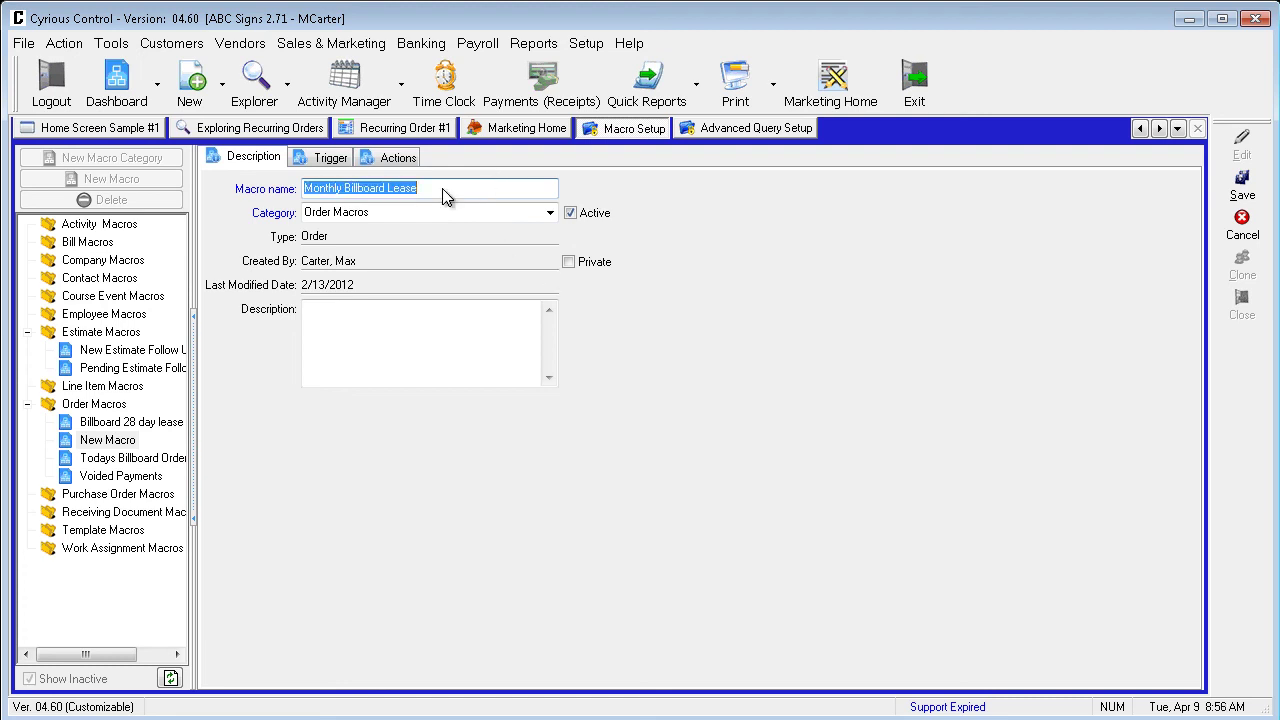
pyautogui.click(400, 160)
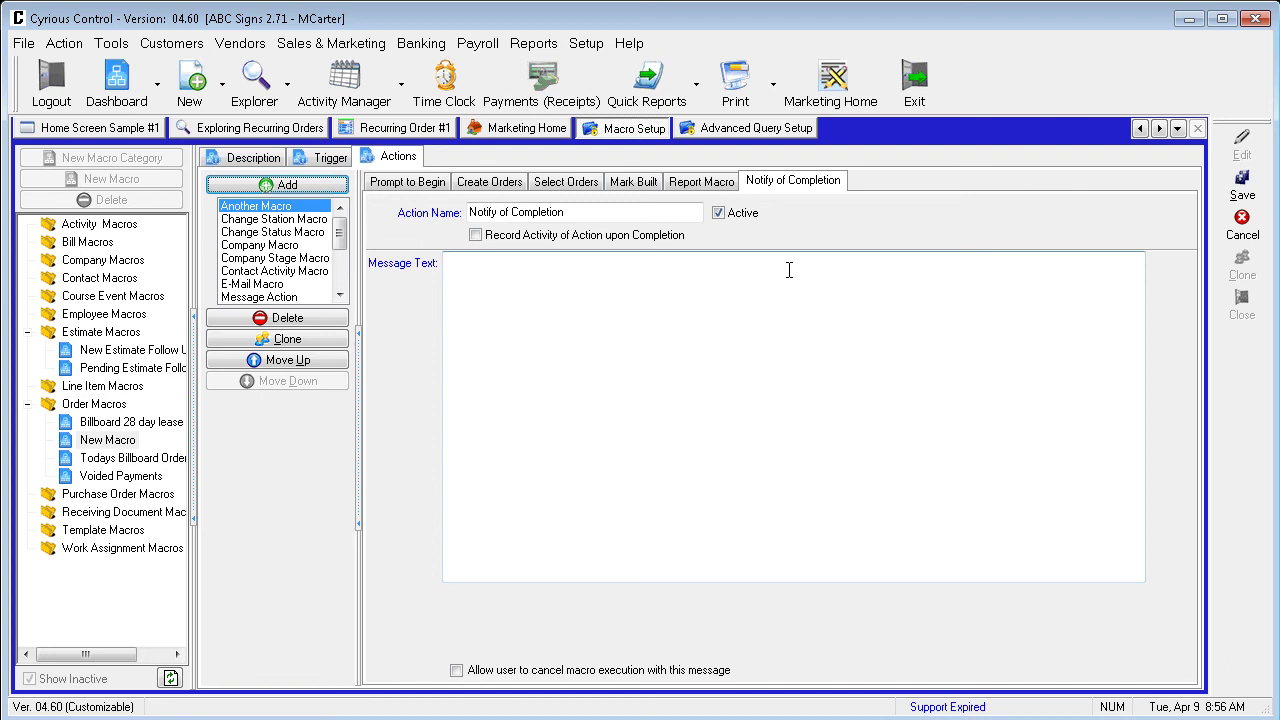
pyautogui.click(1244, 190)
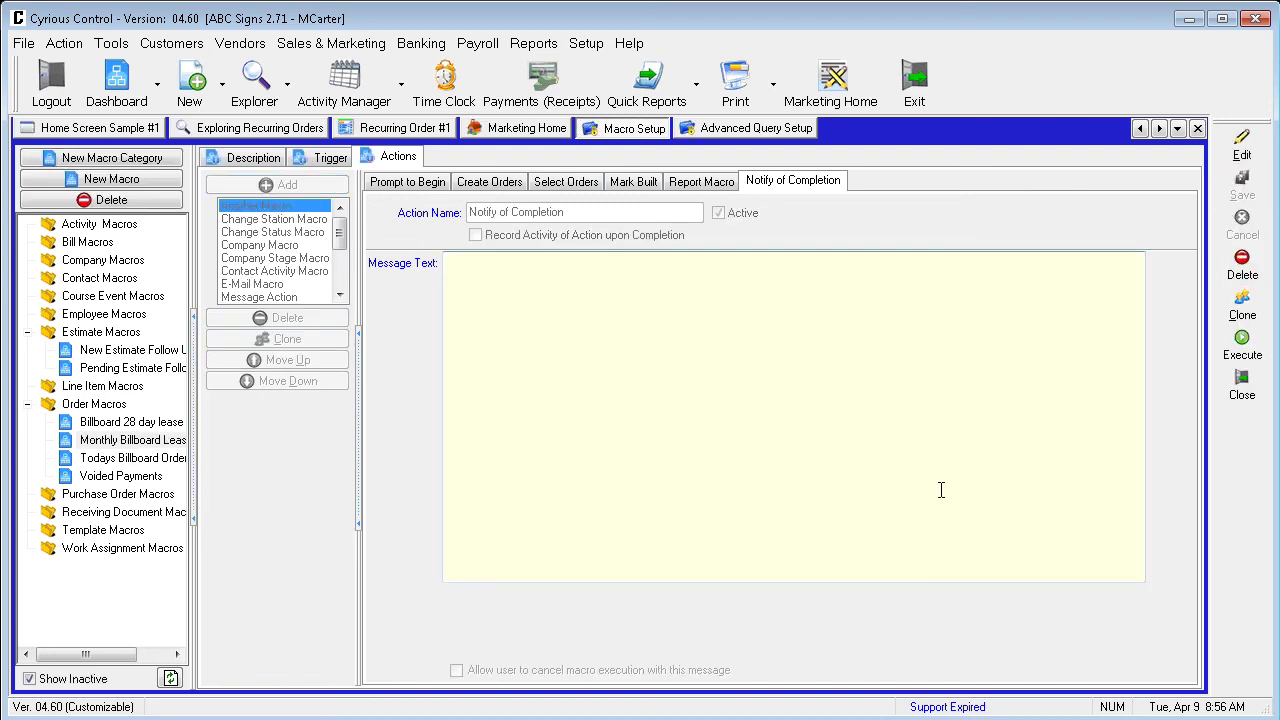